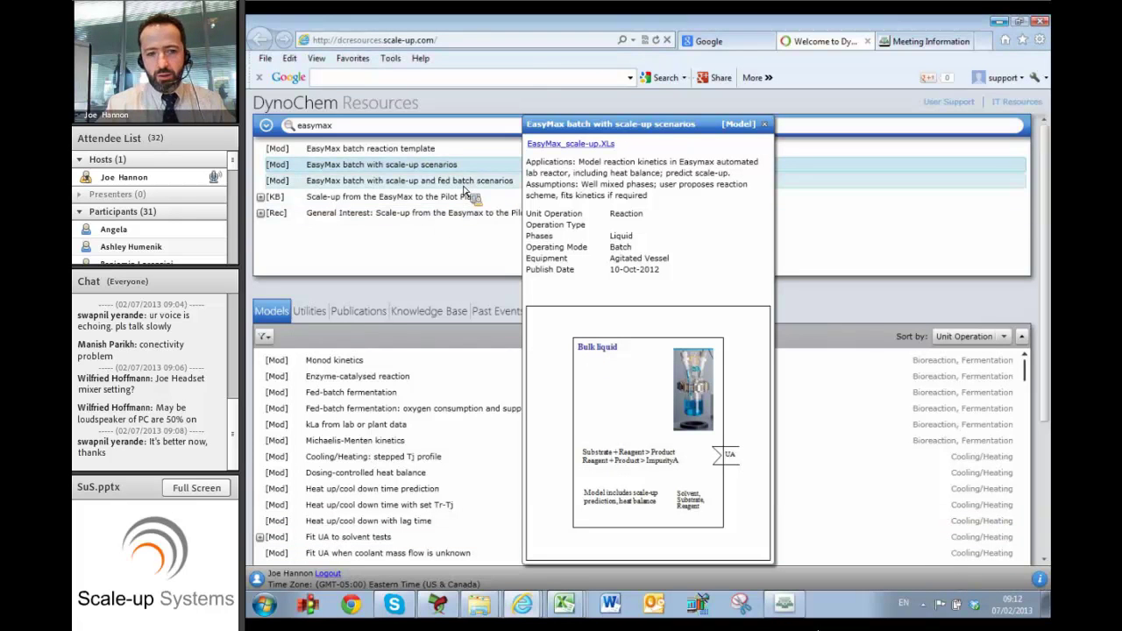
# - Switch the DynoChem Resources preview card from the scale-up model to the recorded scale-up webinar
pyautogui.moveTo(466, 188)
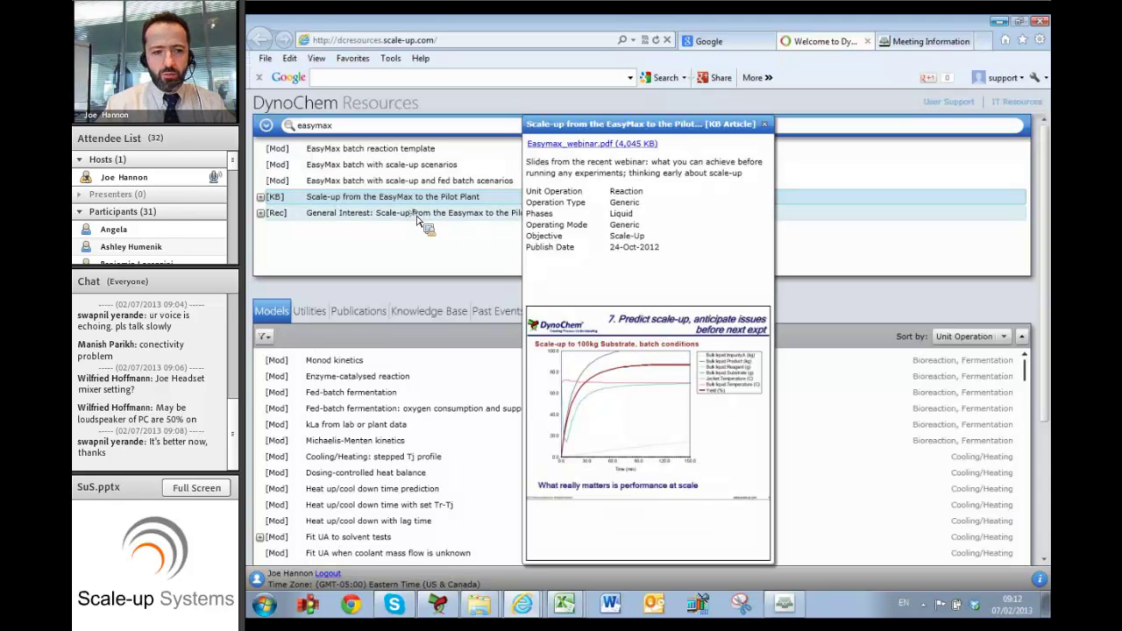
pyautogui.moveTo(419, 221)
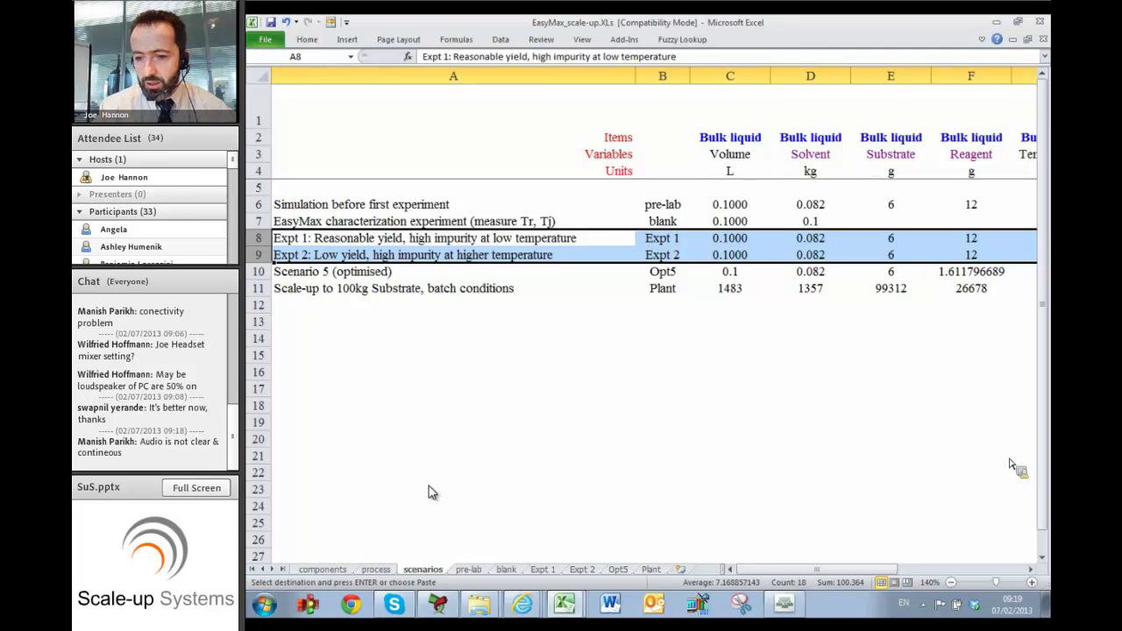
# - Select the Expt 1 (20 C) and Expt 2 (40 C) temperatures in G8:G9 of the scenarios sheet
pyautogui.click(1031, 568)
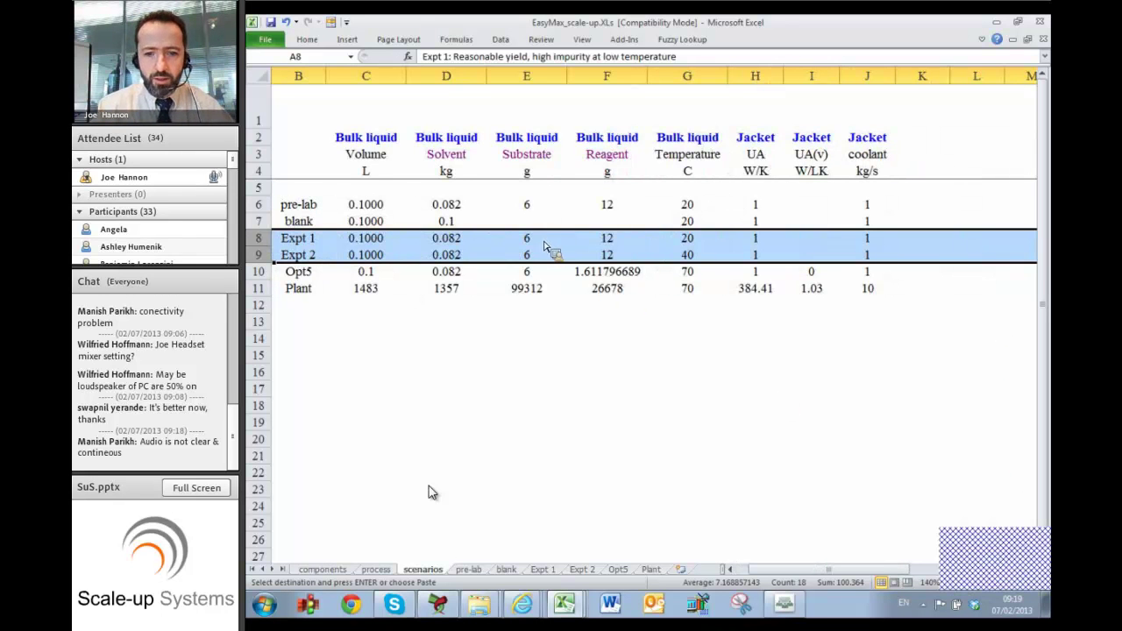
pyautogui.moveTo(685, 241); pyautogui.dragTo(694, 254)
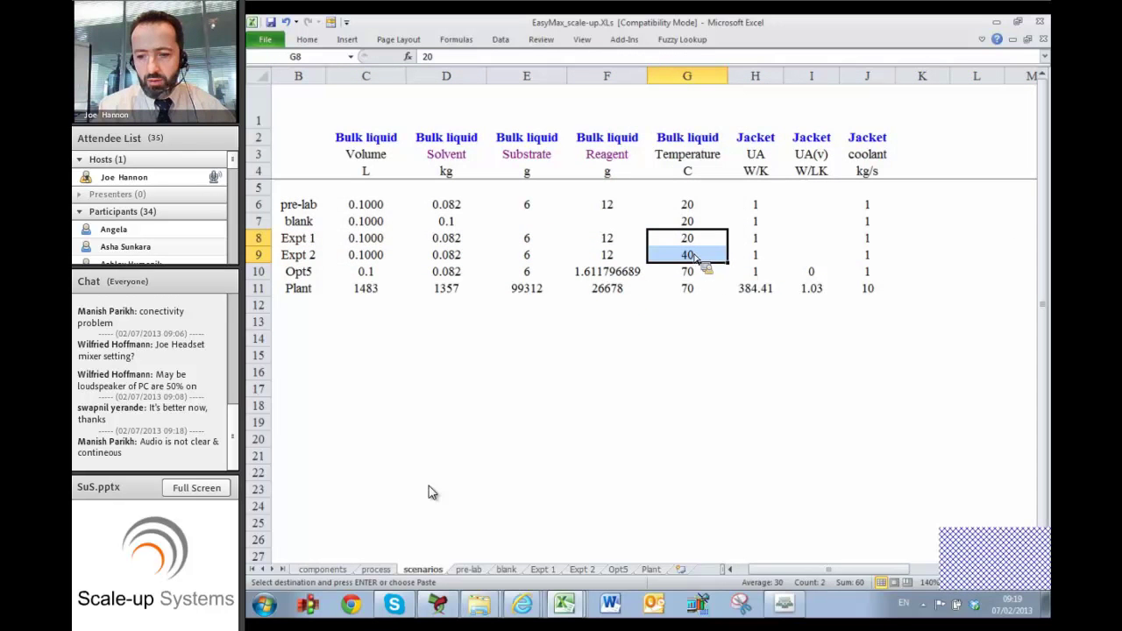
# - Return to column A and select rows 10 and 11, Scenario 5 (optimised) and plant scale-up
pyautogui.click(971, 585)
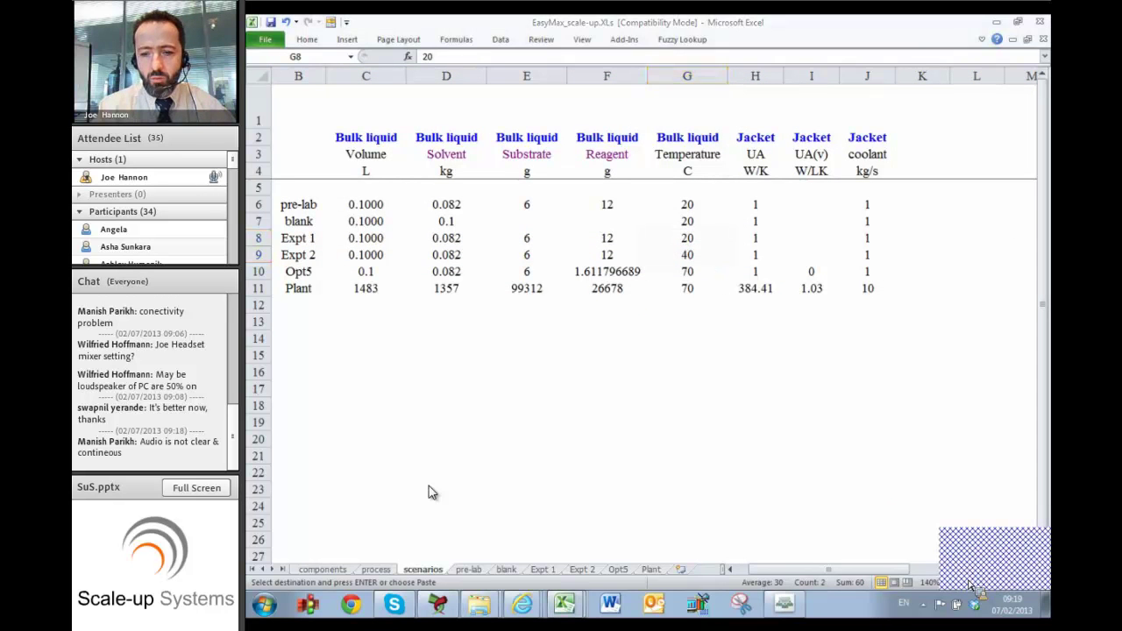
pyautogui.moveTo(901, 569); pyautogui.dragTo(884, 574)
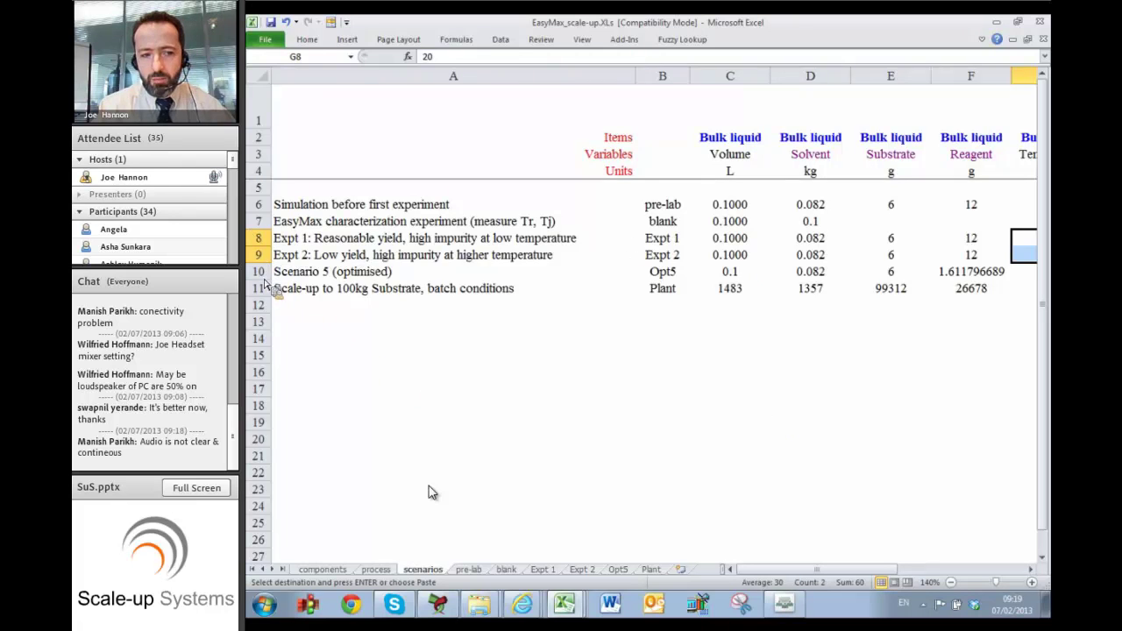
pyautogui.click(260, 273)
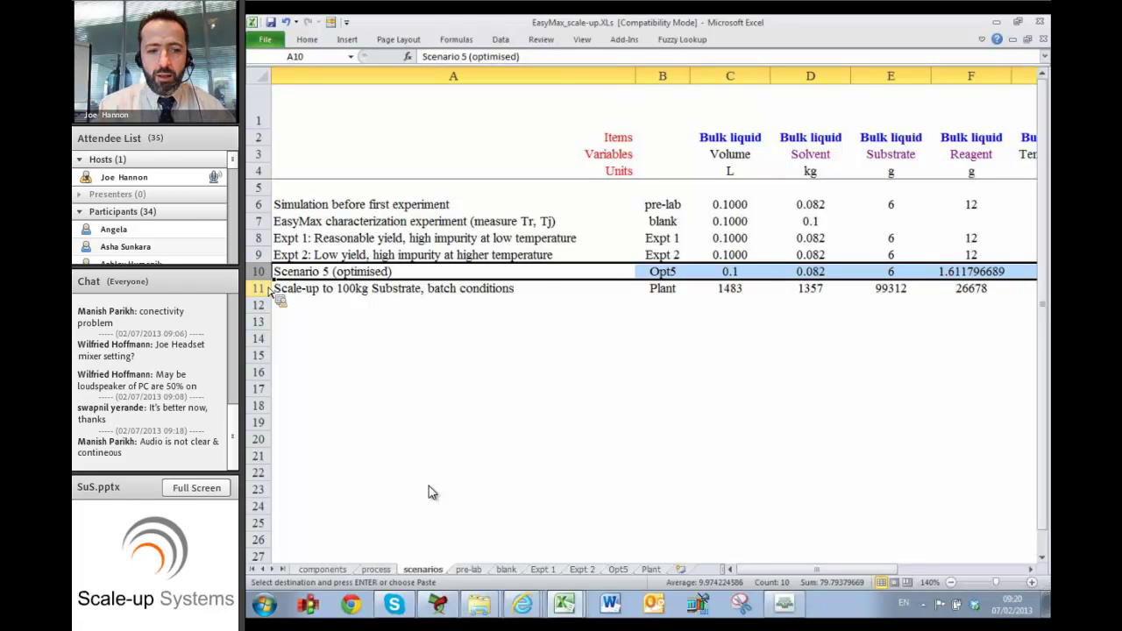
pyautogui.click(259, 288)
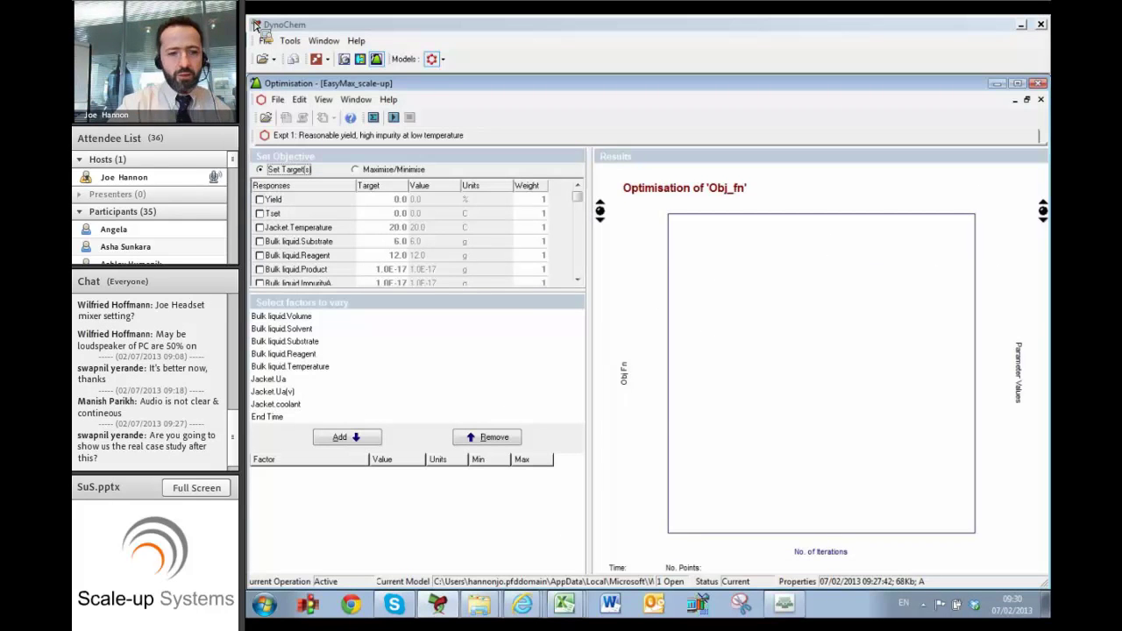
# - Set the optimisation objective to maximise Yield
pyautogui.click(365, 170)
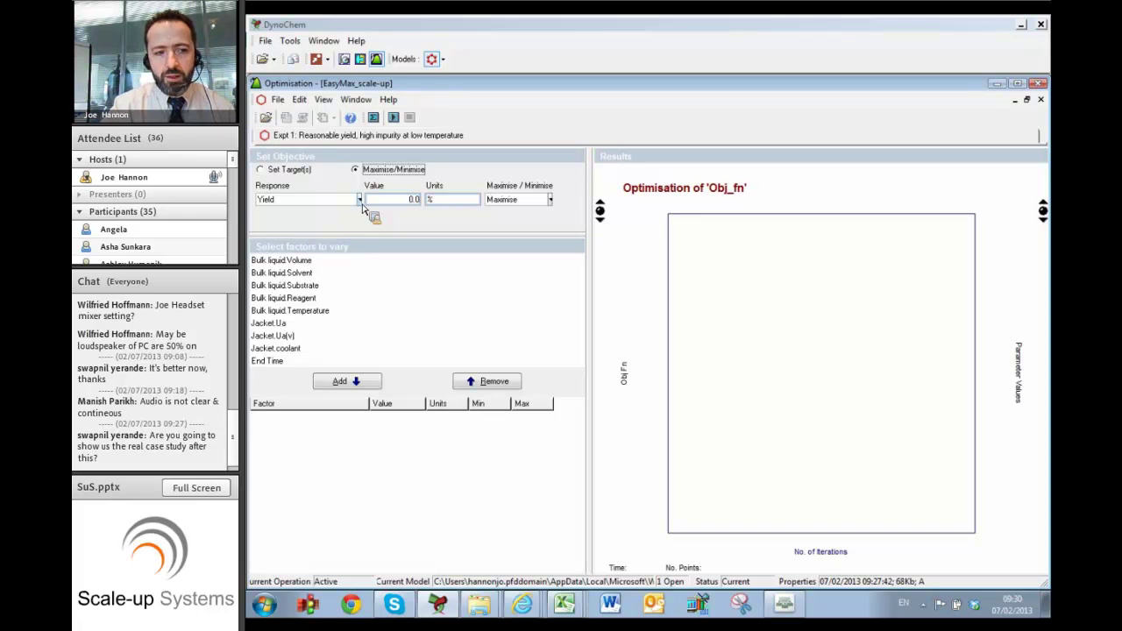
pyautogui.click(359, 200)
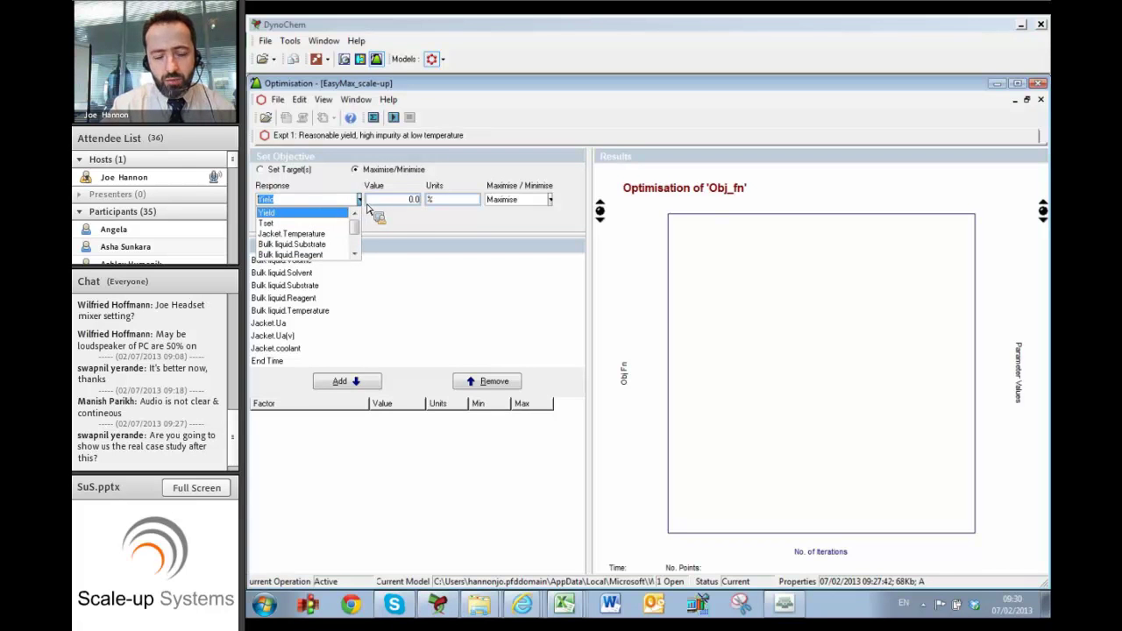
pyautogui.click(402, 226)
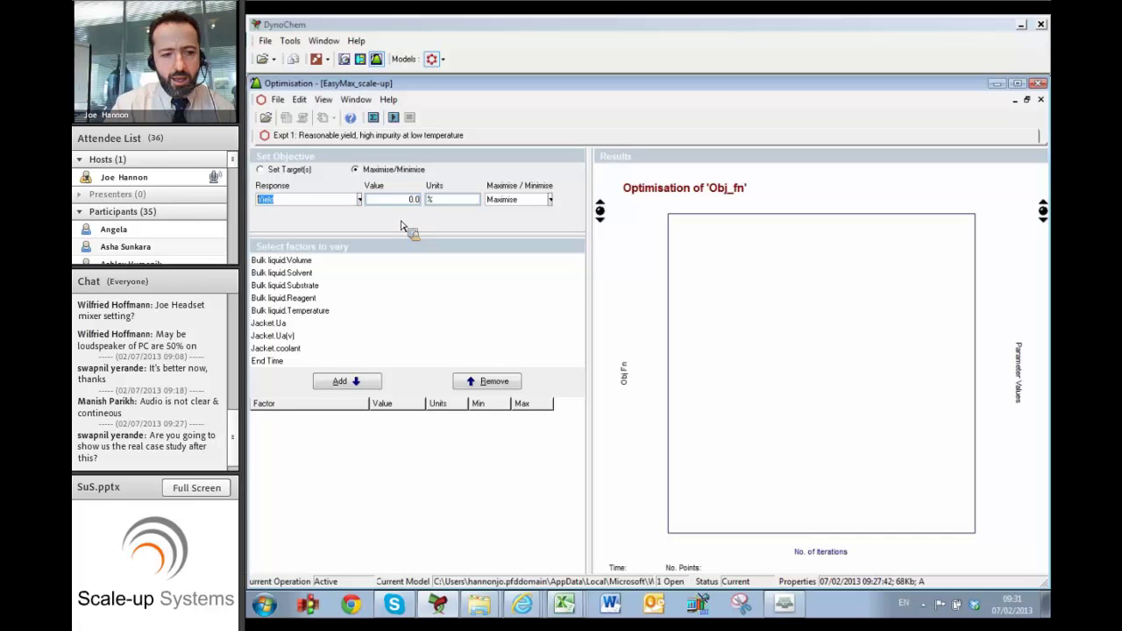
# - Add Bulk liquid.Temperature, Bulk liquid.Reagent and End Time as the varied factors
pyautogui.click(348, 313)
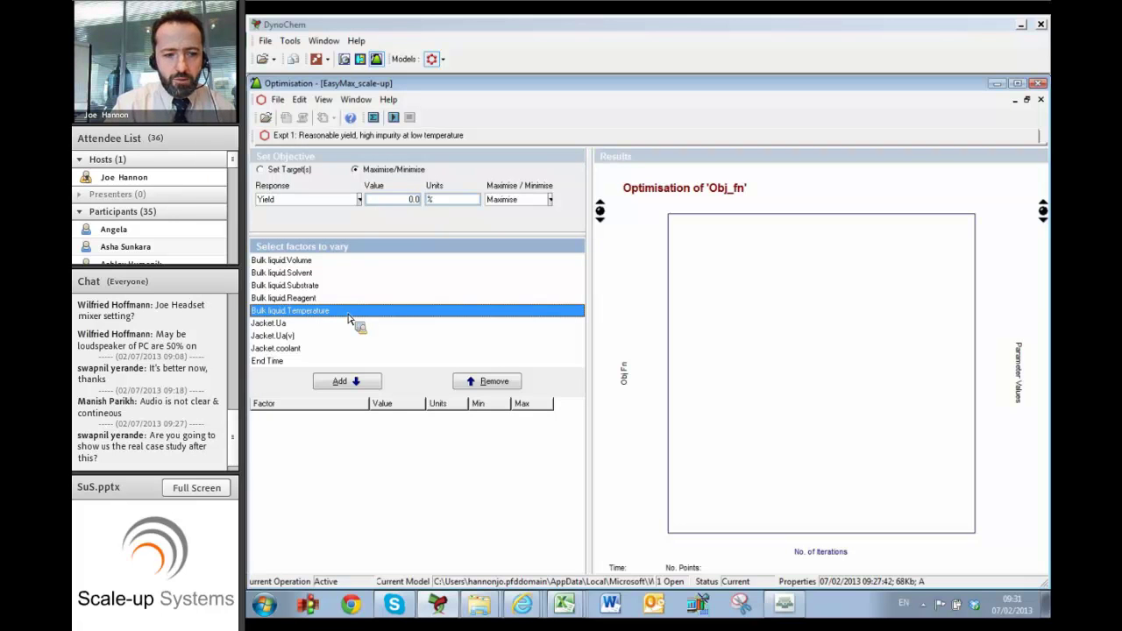
pyautogui.moveTo(348, 318); pyautogui.dragTo(359, 386)
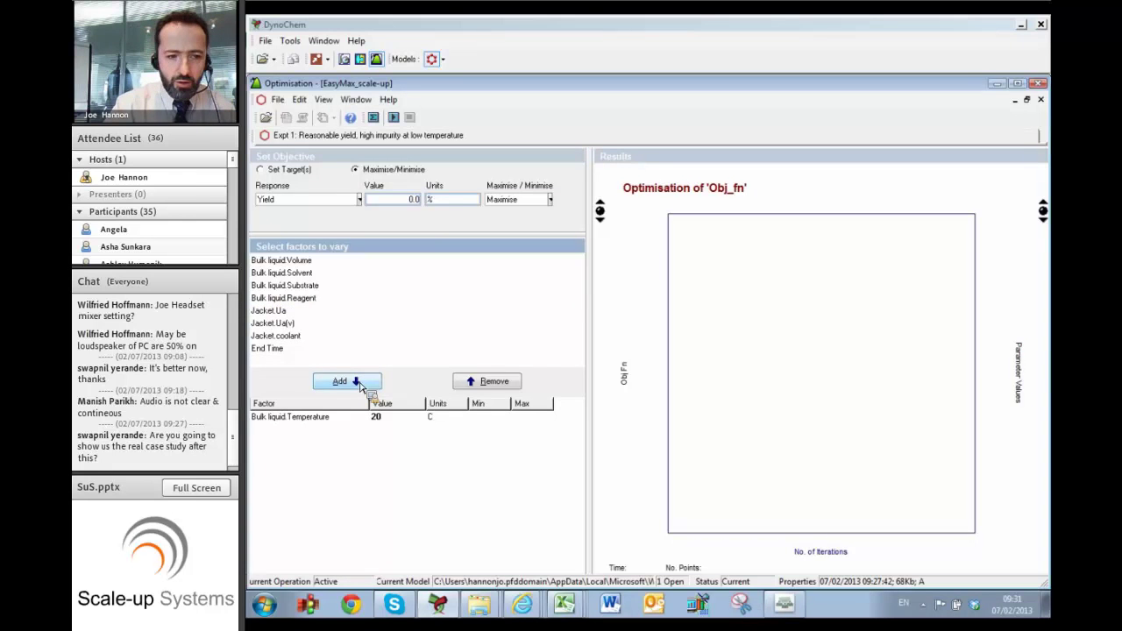
pyautogui.click(312, 299)
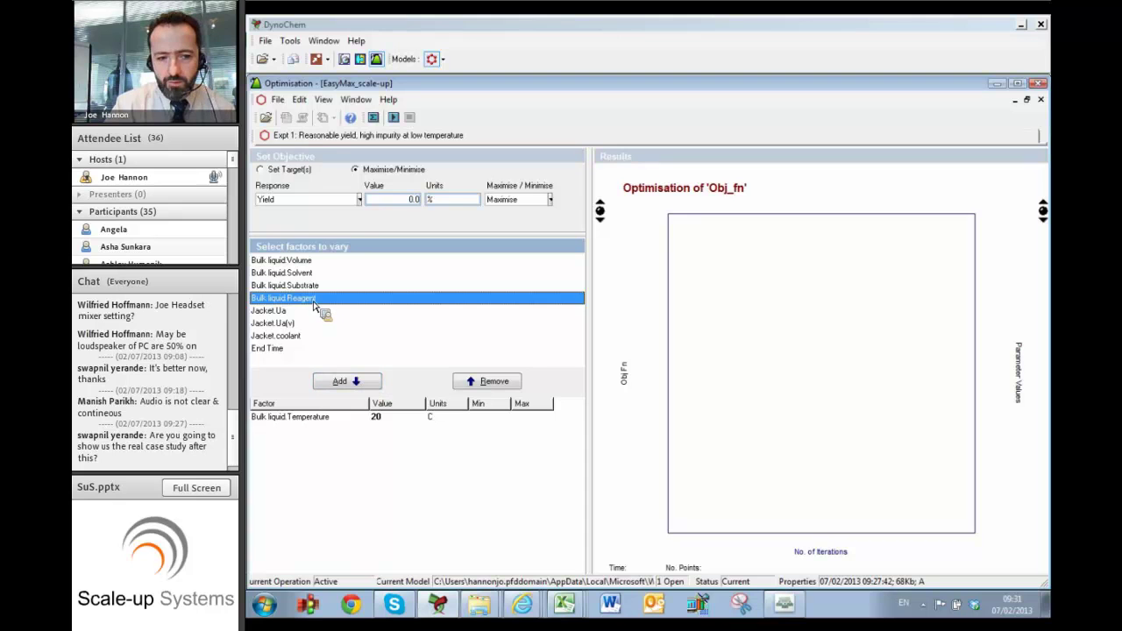
pyautogui.moveTo(312, 305); pyautogui.dragTo(355, 381)
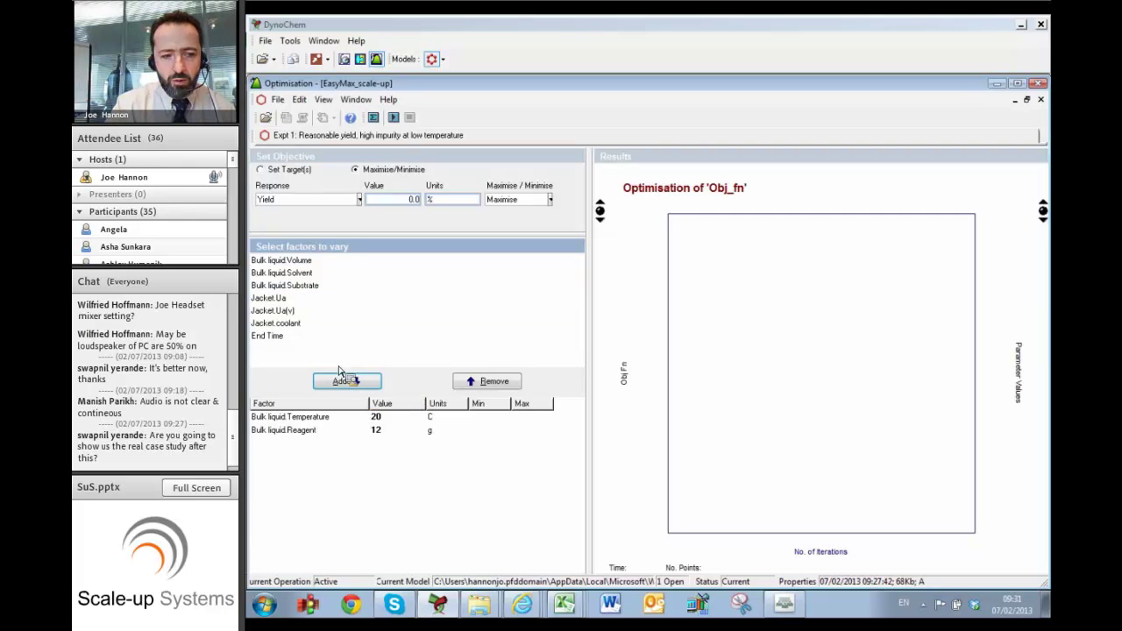
pyautogui.click(316, 339)
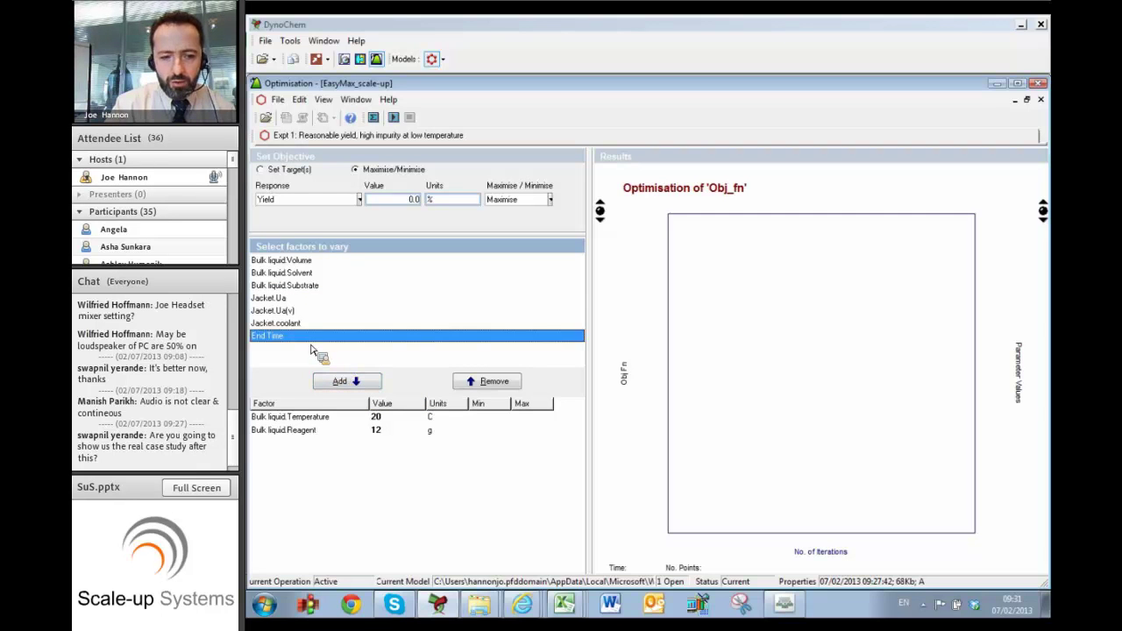
pyautogui.click(341, 382)
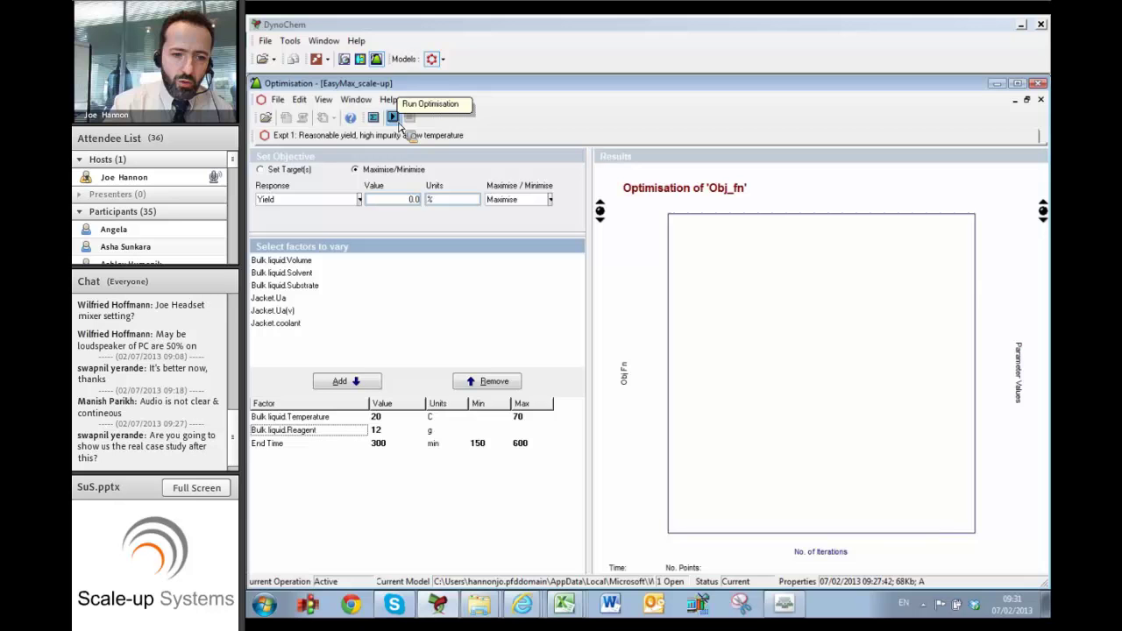
# - Run the yield optimisation, reaching 87.2% at 70 C, 1.6118 g Reagent and 150 min
pyautogui.click(399, 125)
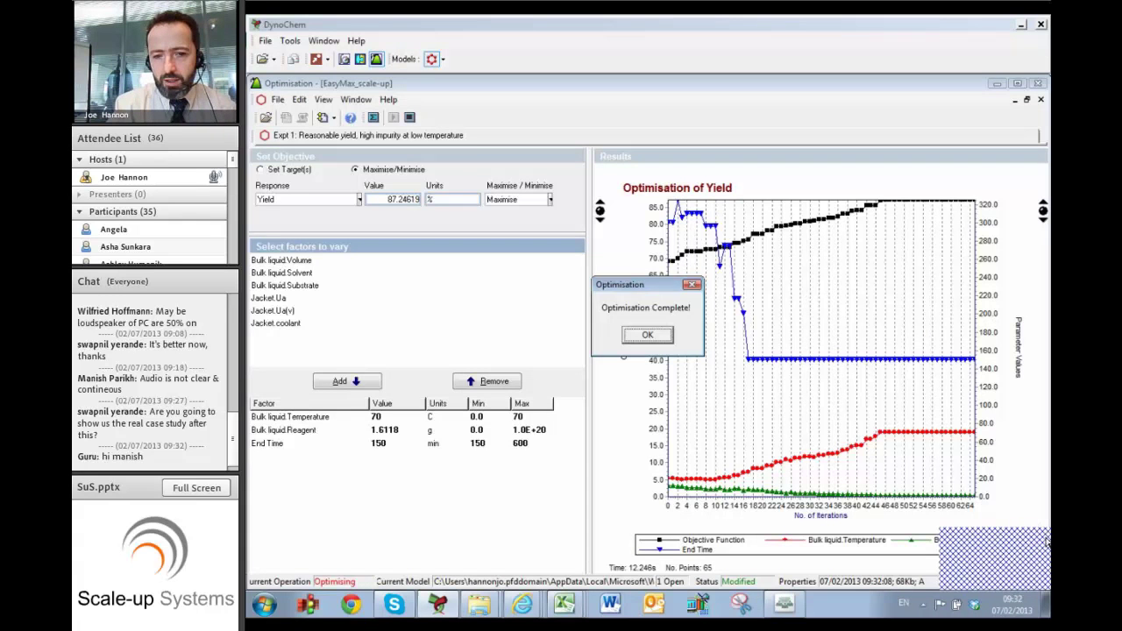
# - Dismiss the completion message and narrow the chart's parameter axis range down to 0–10
pyautogui.click(662, 336)
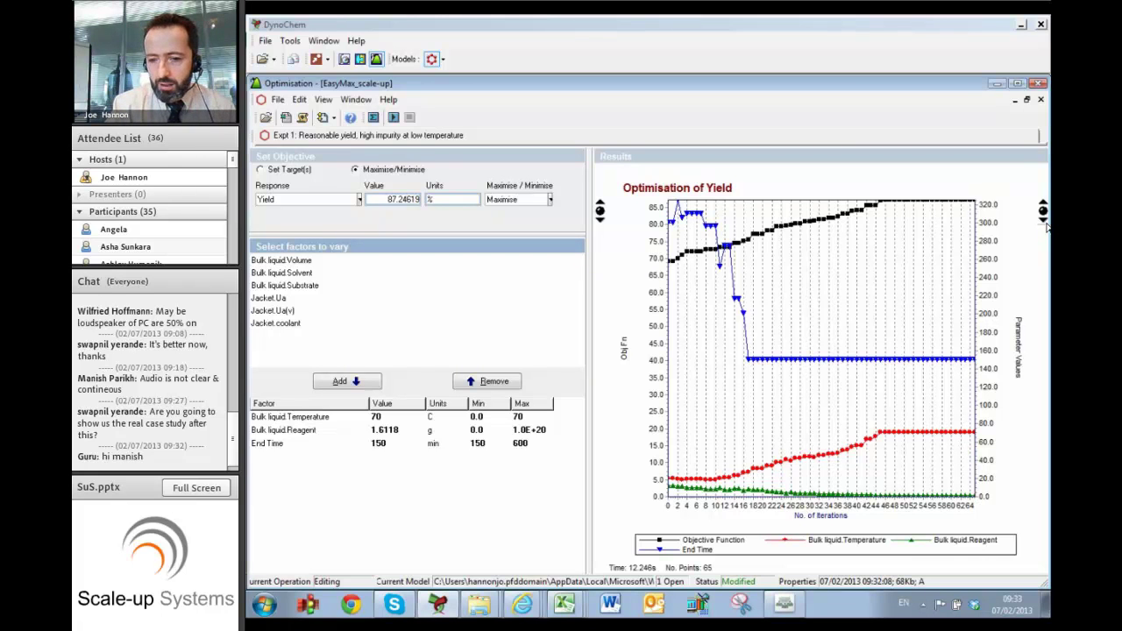
pyautogui.click(1045, 222)
pyautogui.click(1044, 224)
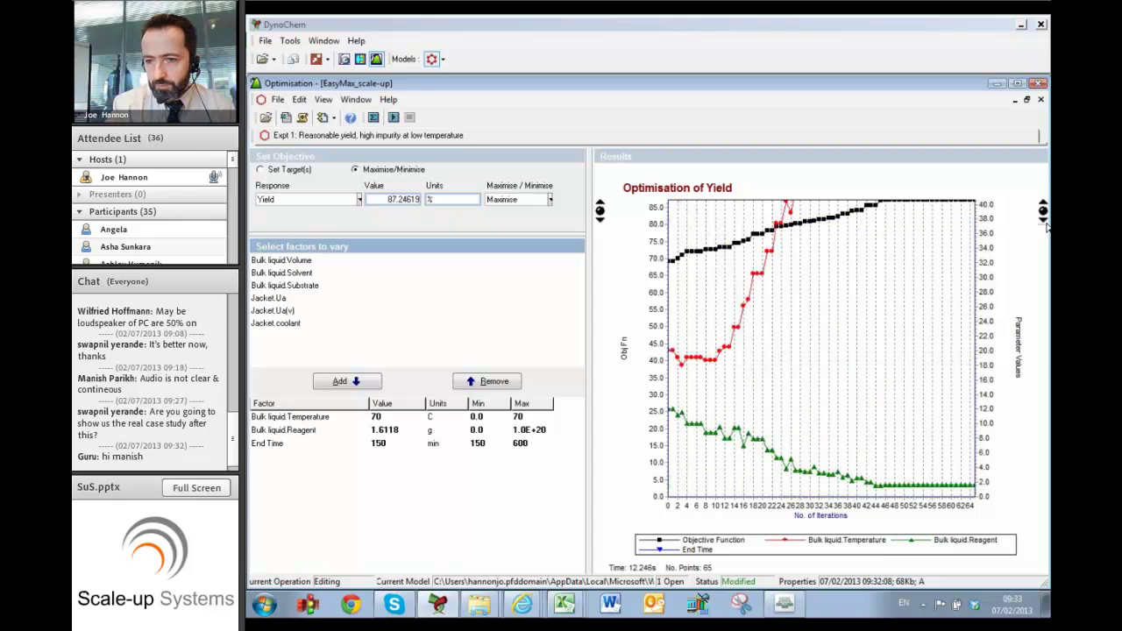
pyautogui.click(1045, 224)
pyautogui.click(1045, 223)
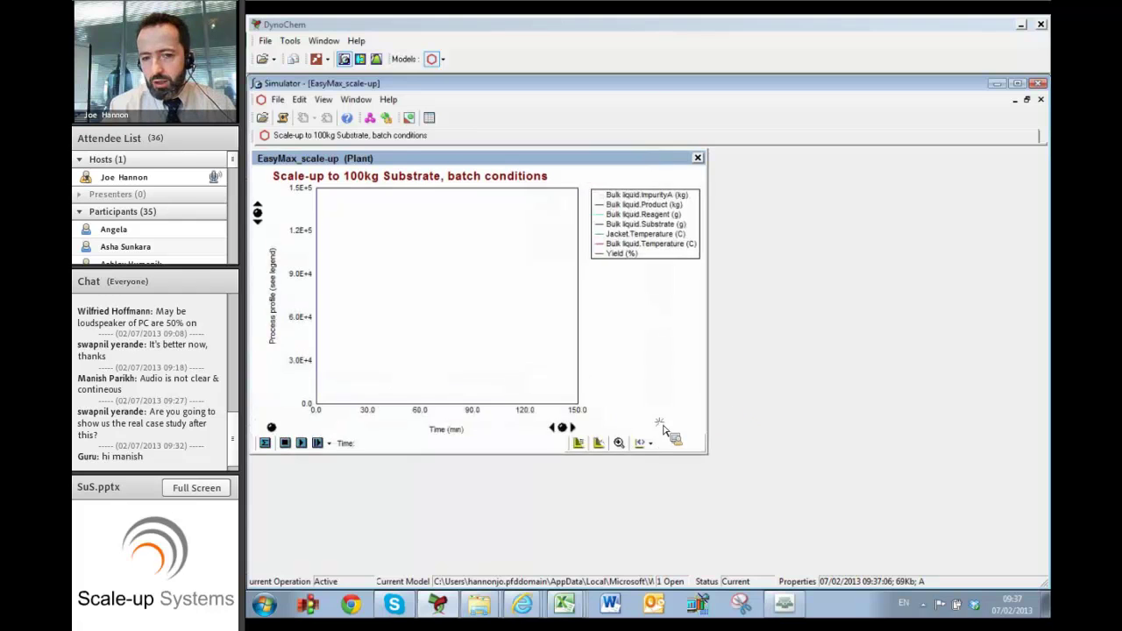
# - Enlarge the plant profile chart and simulate the 100 kg batch out to 150 minutes
pyautogui.moveTo(663, 429); pyautogui.dragTo(824, 492)
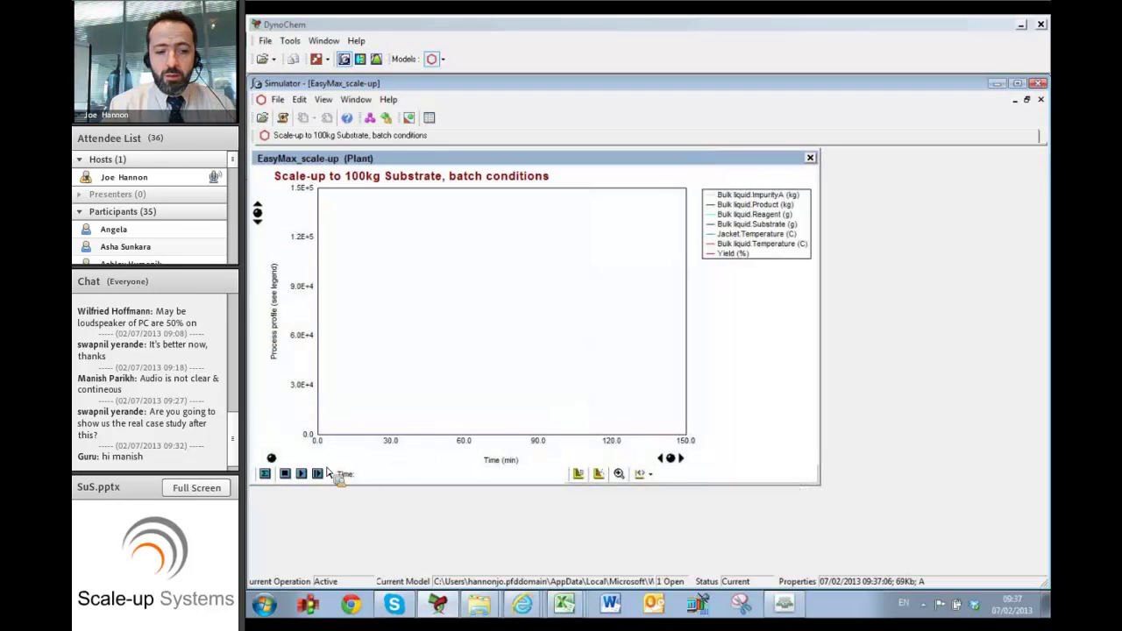
pyautogui.click(306, 477)
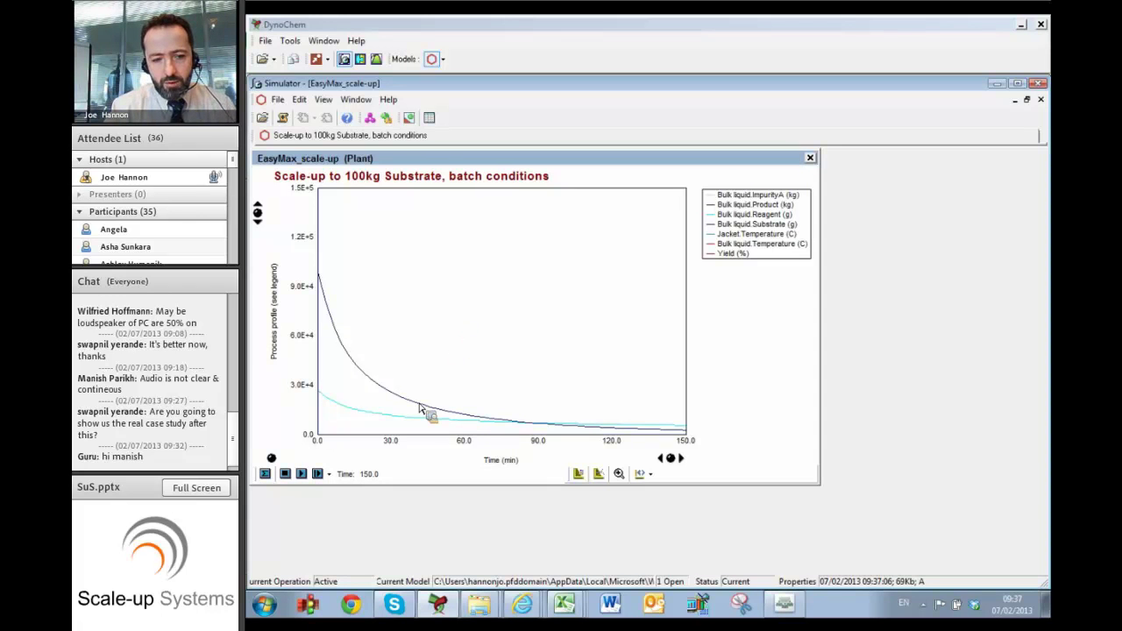
pyautogui.moveTo(419, 409)
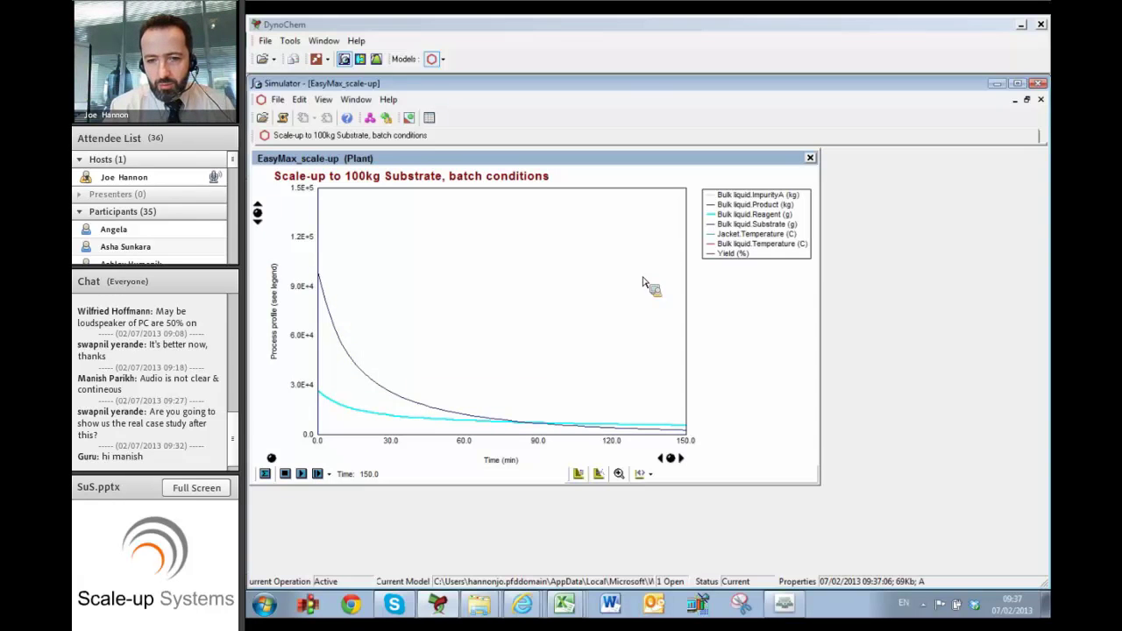
# - Rescale the chart around the Yield and Jacket.Temperature curves and read the jacket temperature dip
pyautogui.click(730, 253)
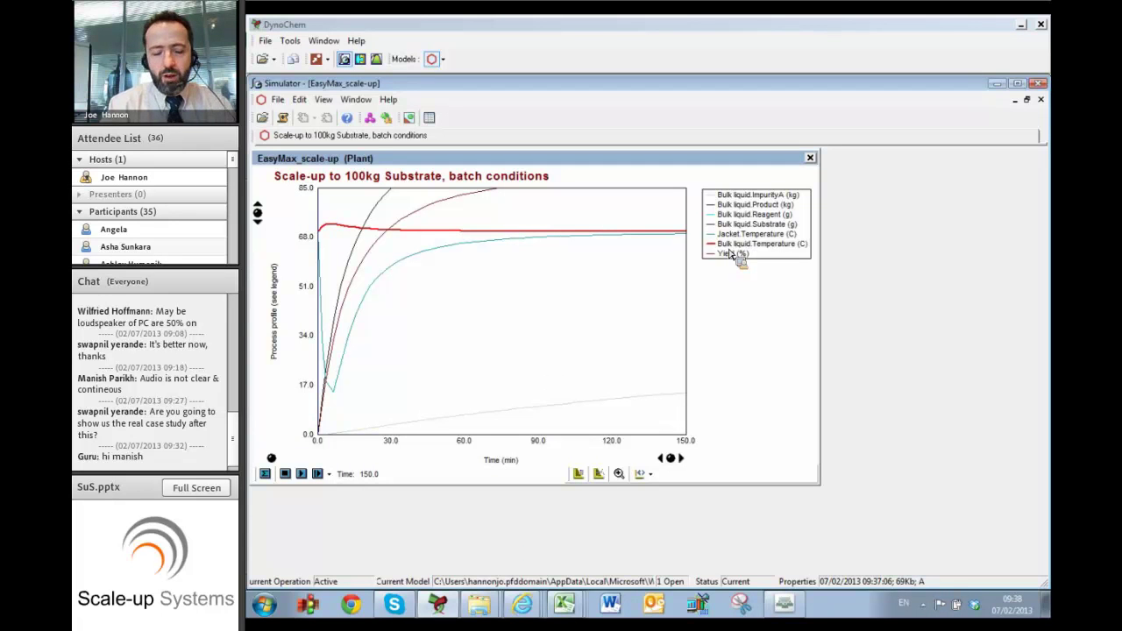
pyautogui.moveTo(730, 253)
pyautogui.mouseDown()
pyautogui.moveTo(349, 214)
pyautogui.moveTo(331, 226)
pyautogui.moveTo(432, 238)
pyautogui.mouseUp()
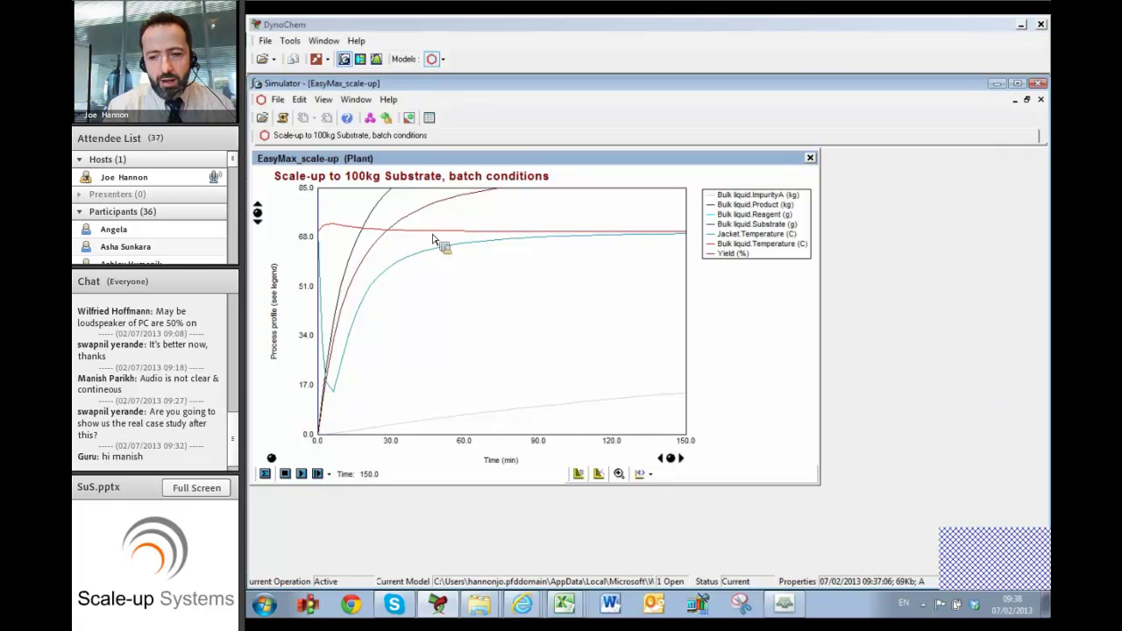
pyautogui.moveTo(432, 238)
pyautogui.mouseDown()
pyautogui.moveTo(874, 503)
pyautogui.moveTo(957, 576)
pyautogui.moveTo(631, 390)
pyautogui.moveTo(452, 322)
pyautogui.moveTo(342, 418)
pyautogui.moveTo(307, 473)
pyautogui.moveTo(351, 394)
pyautogui.moveTo(338, 274)
pyautogui.mouseUp()
pyautogui.moveTo(335, 229)
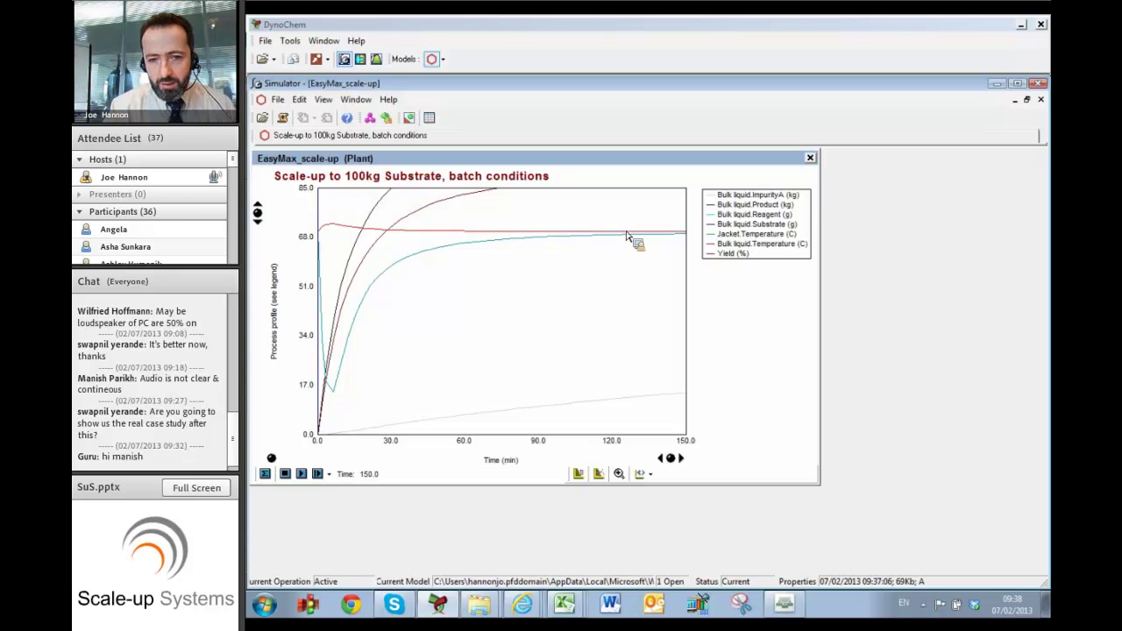
pyautogui.moveTo(626, 238)
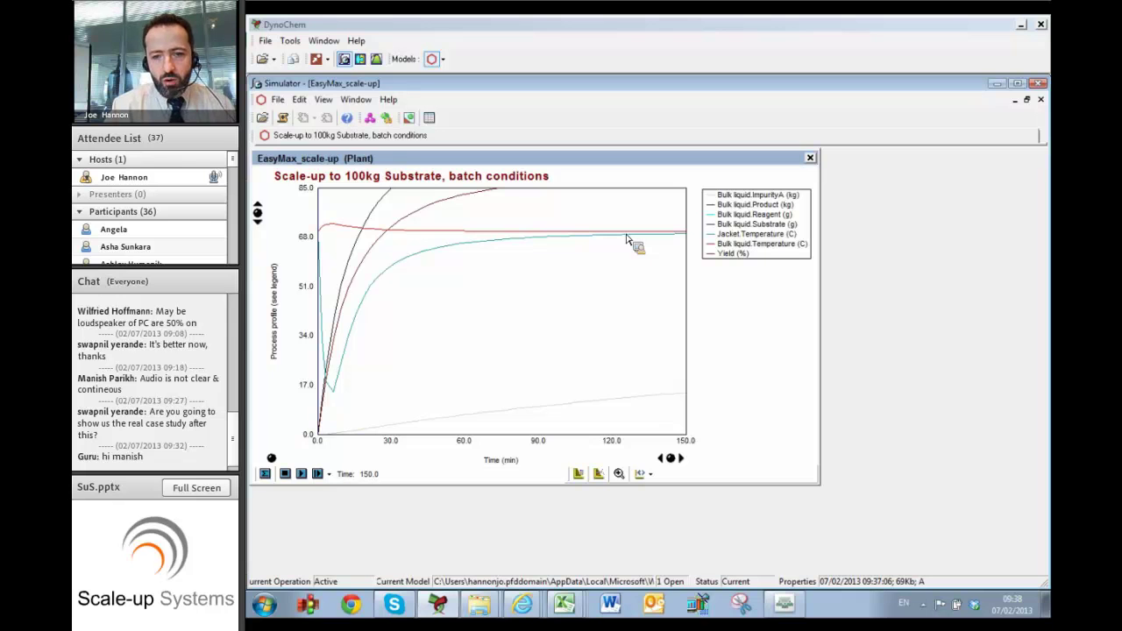
pyautogui.click(745, 243)
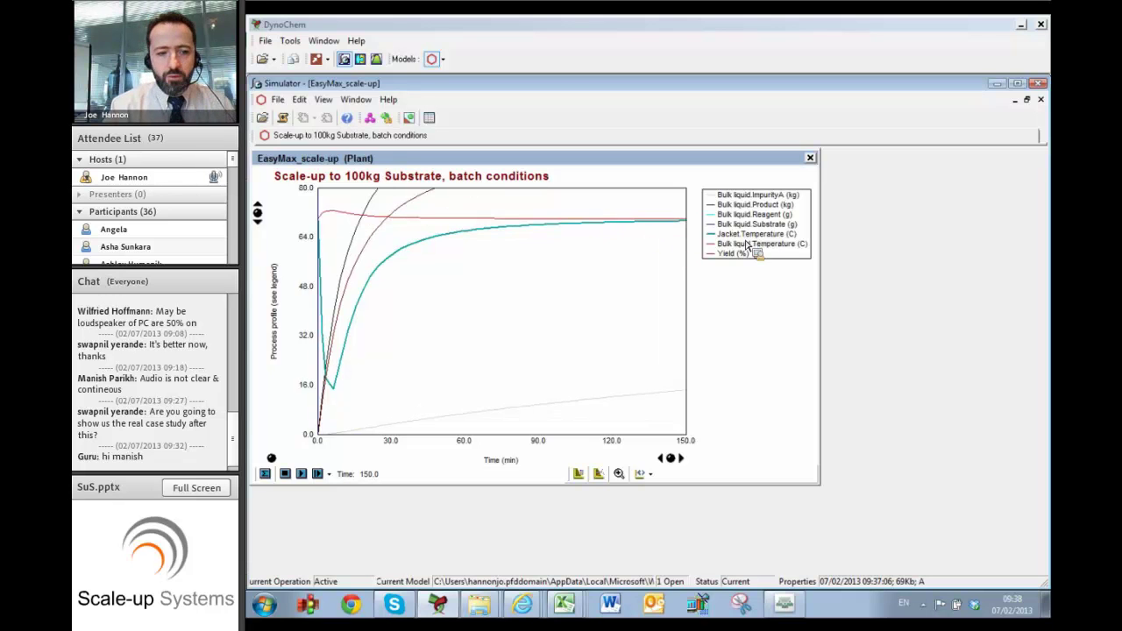
pyautogui.click(337, 394)
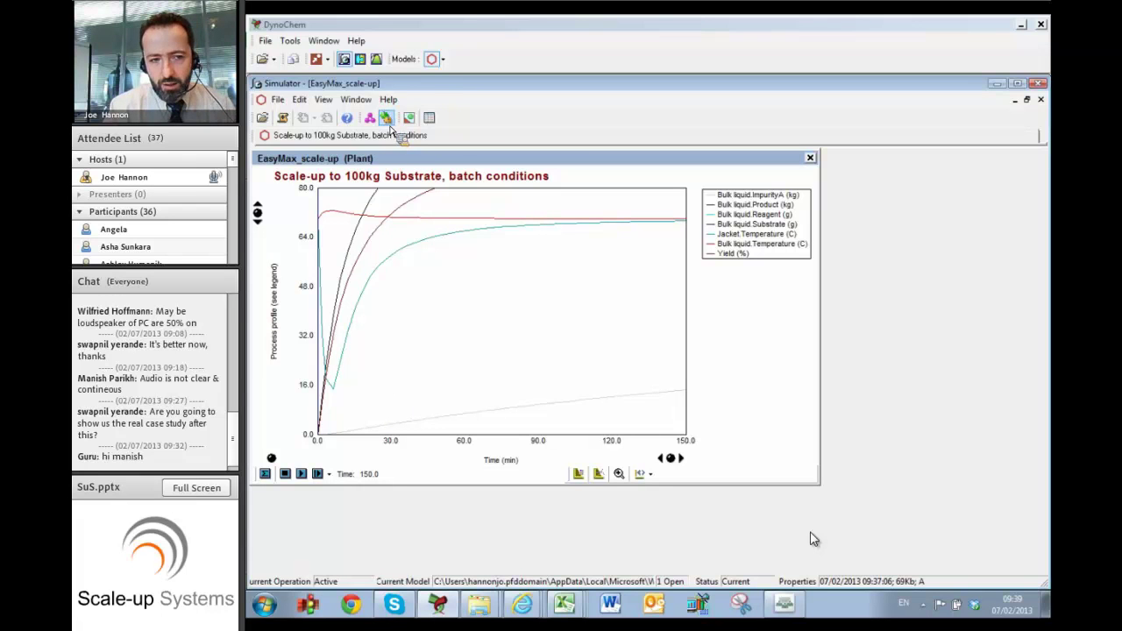
# - Change the plant parameters' jacket Ua from 384.413 to 3000 W/K
pyautogui.click(386, 118)
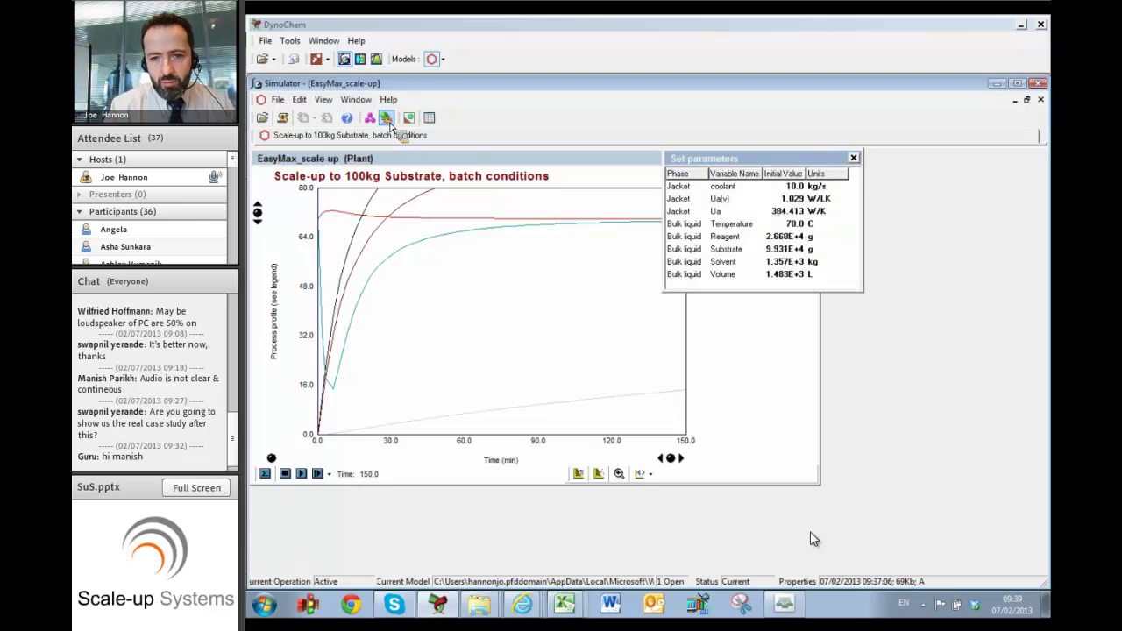
pyautogui.moveTo(778, 180); pyautogui.dragTo(939, 167)
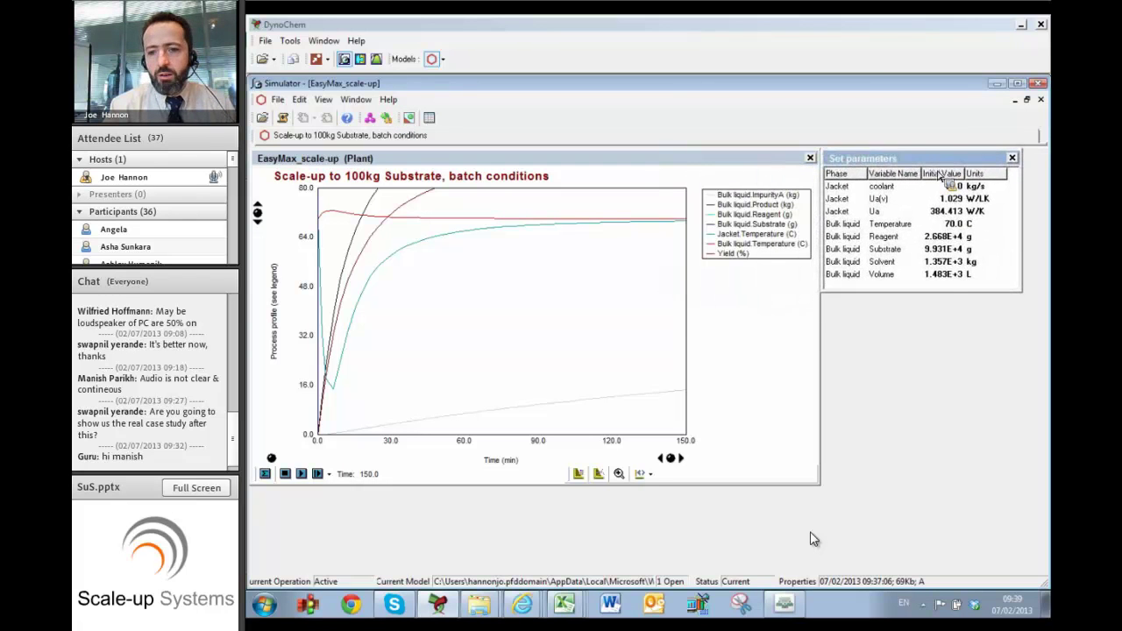
pyautogui.click(959, 211)
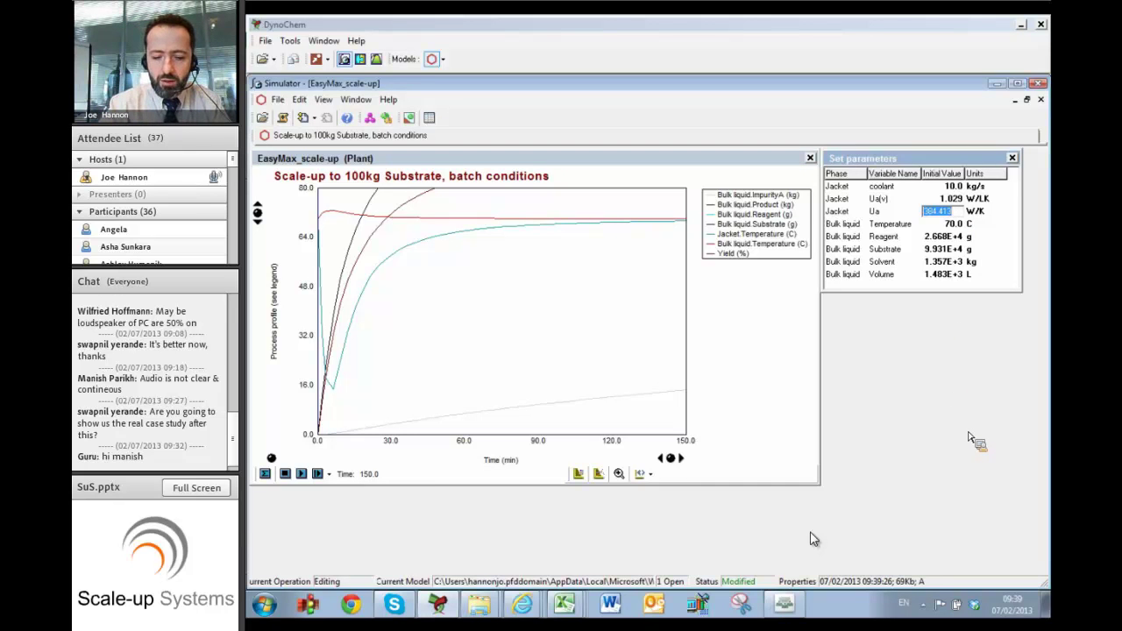
pyautogui.write('300')
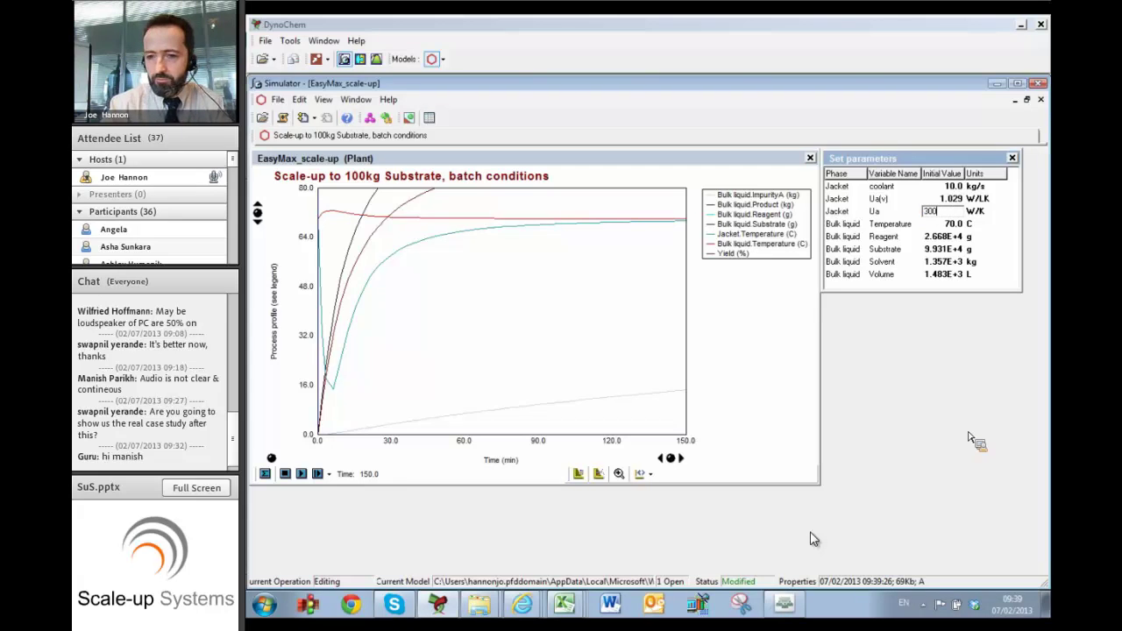
pyautogui.write('0')
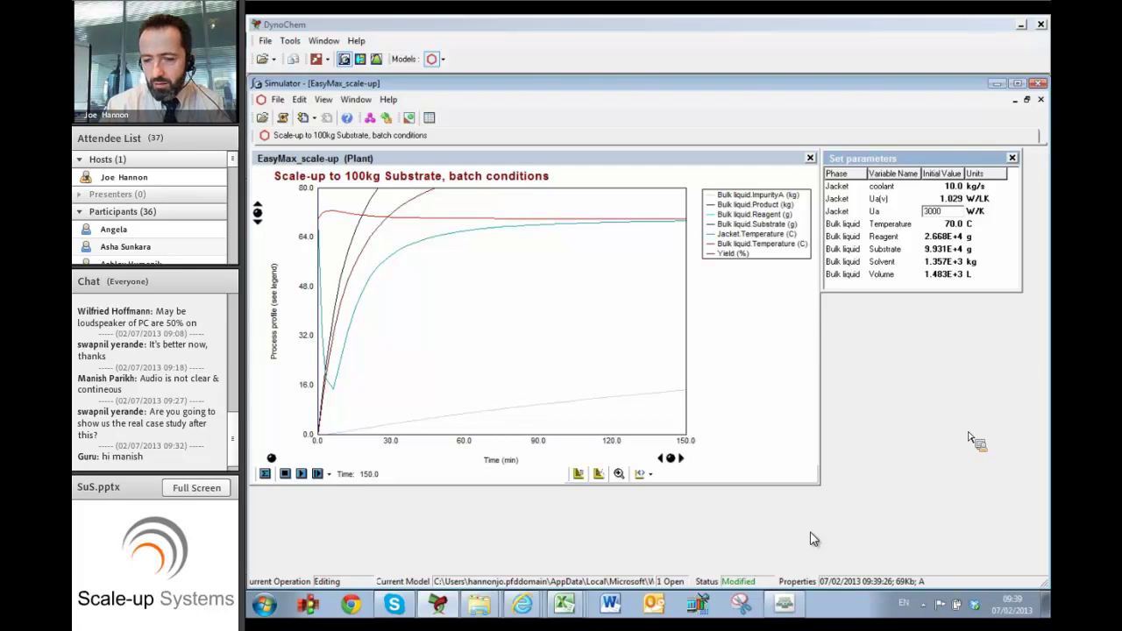
pyautogui.press('Tab')
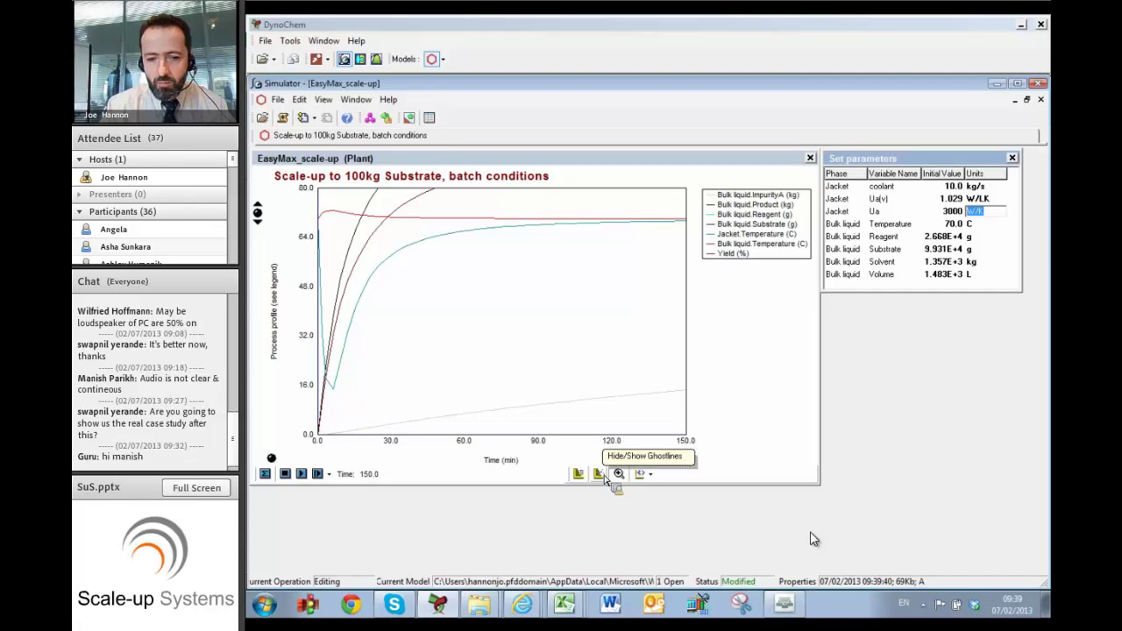
# - Turn on ghost lines and rerun with Ua 3000 W/K, overlaying the previous run's dashed curves
pyautogui.click(601, 475)
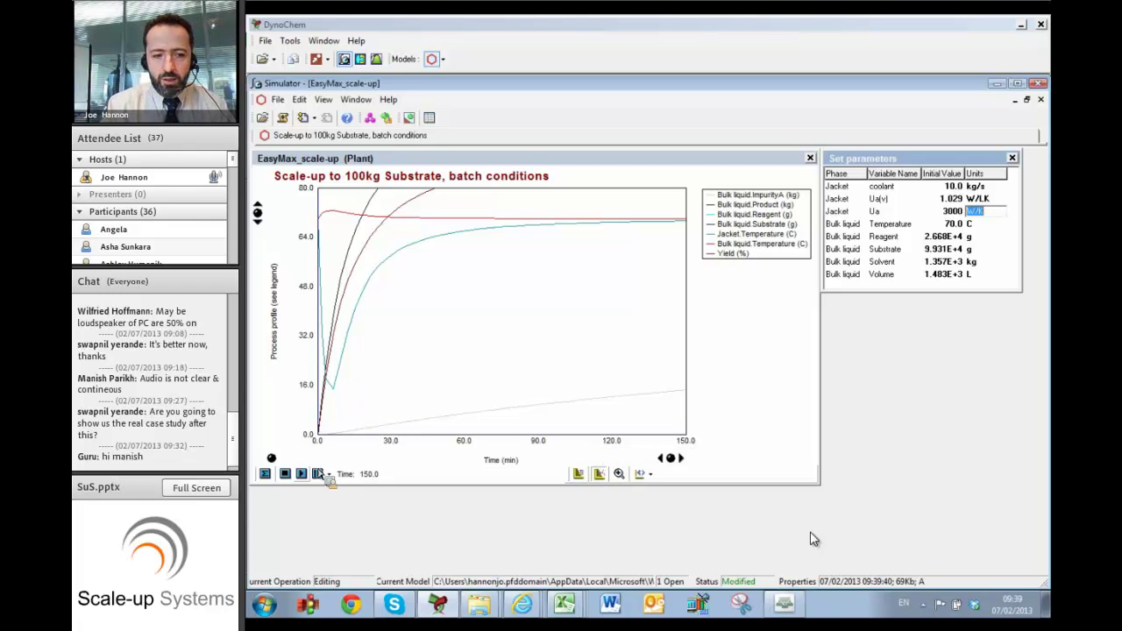
pyautogui.click(301, 474)
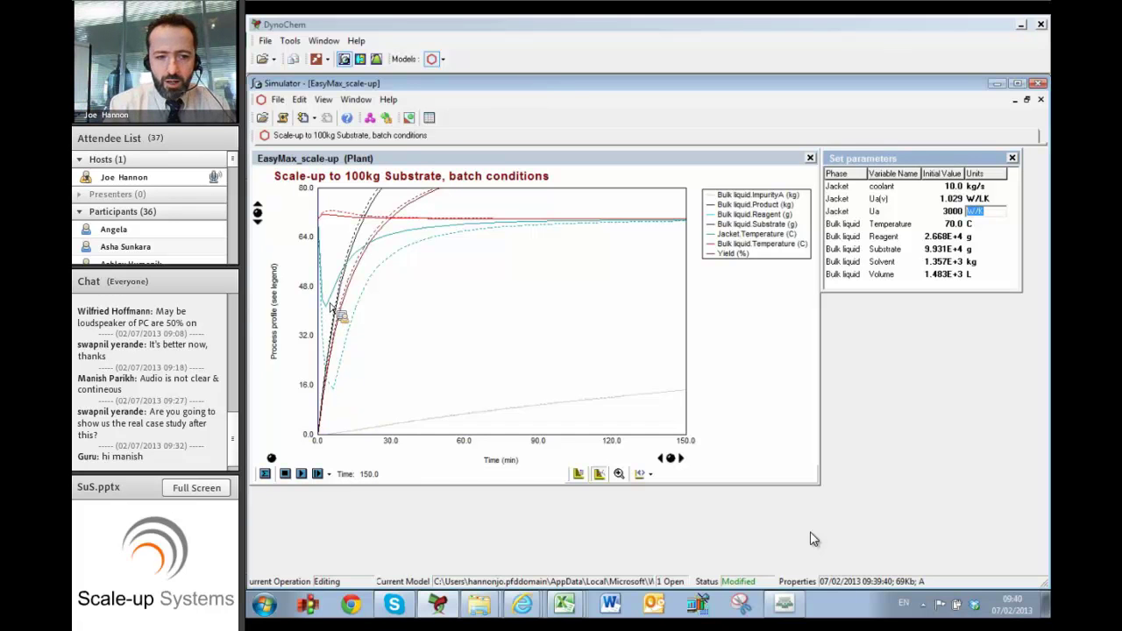
pyautogui.click(332, 305)
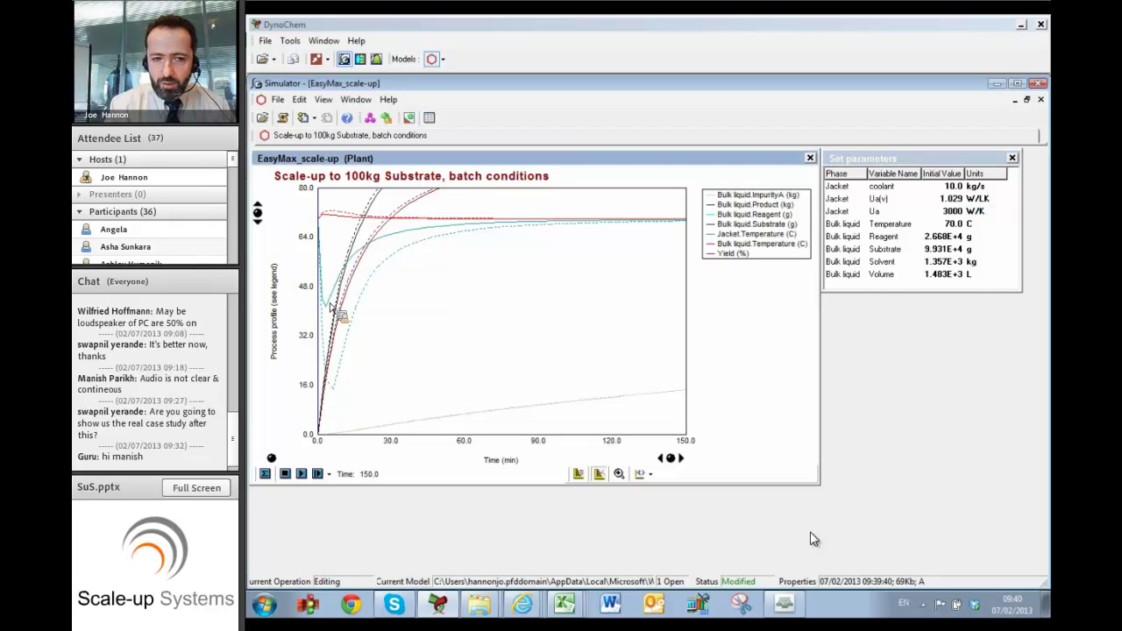